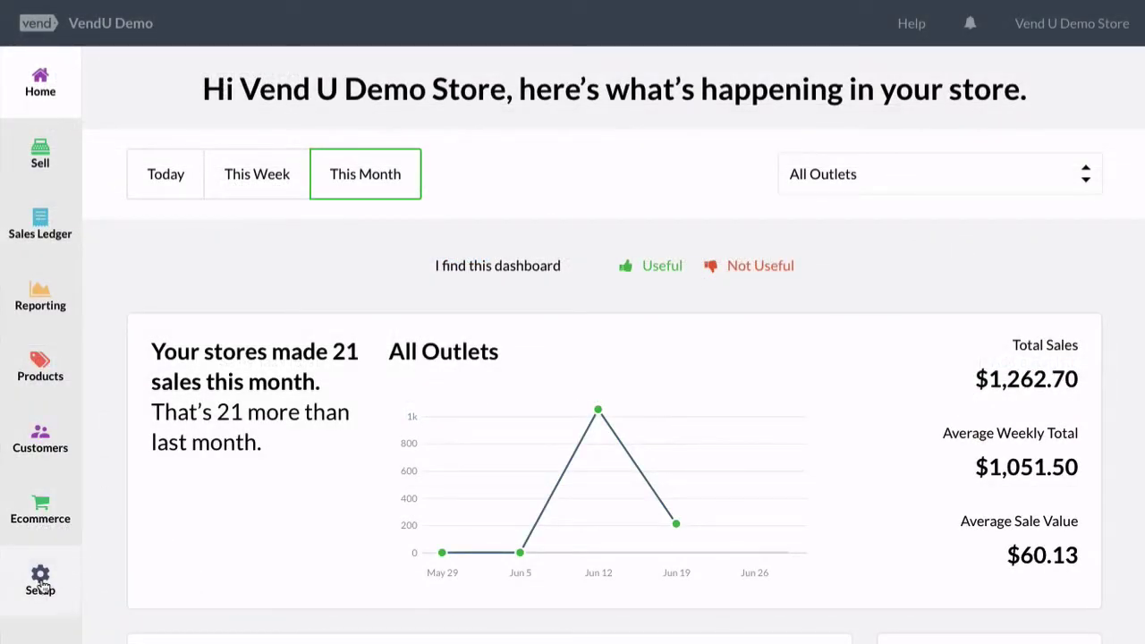
Step: Open the Outlets and Registers page under Setup
click(40, 582)
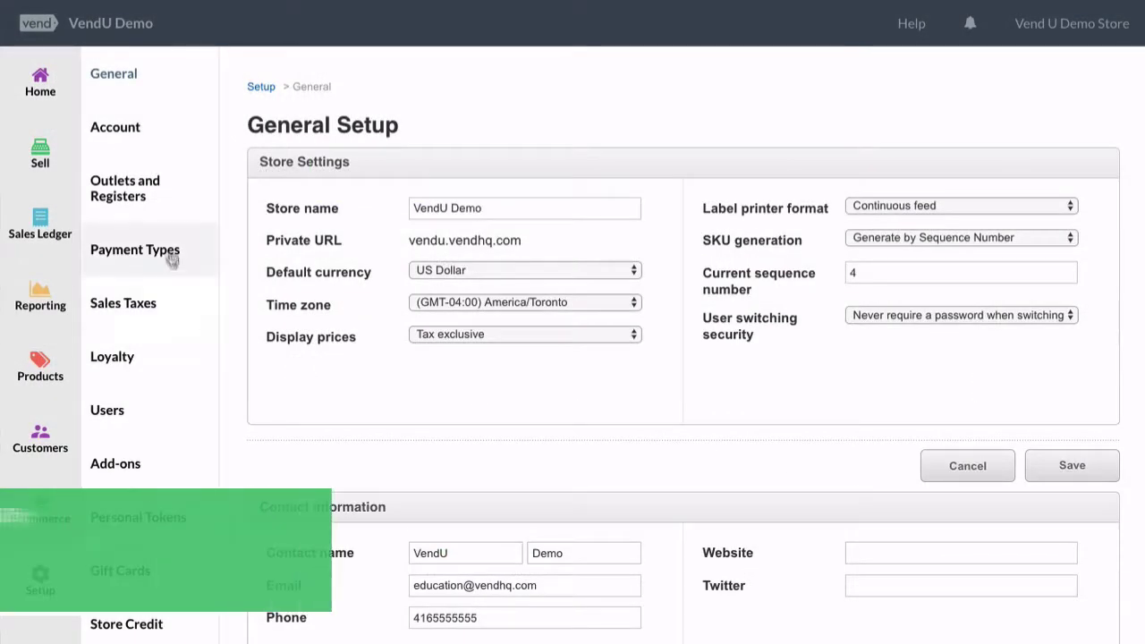
click(170, 201)
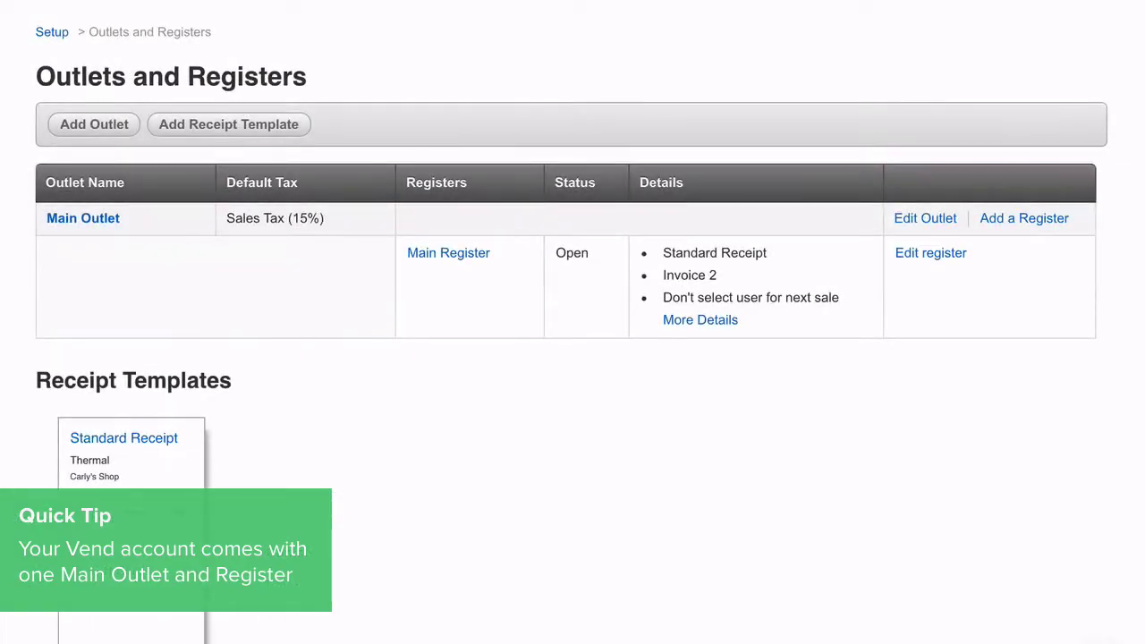
Step: Start a new outlet named Queen Street, keeping Sales Tax (10%) as the default tax
click(94, 130)
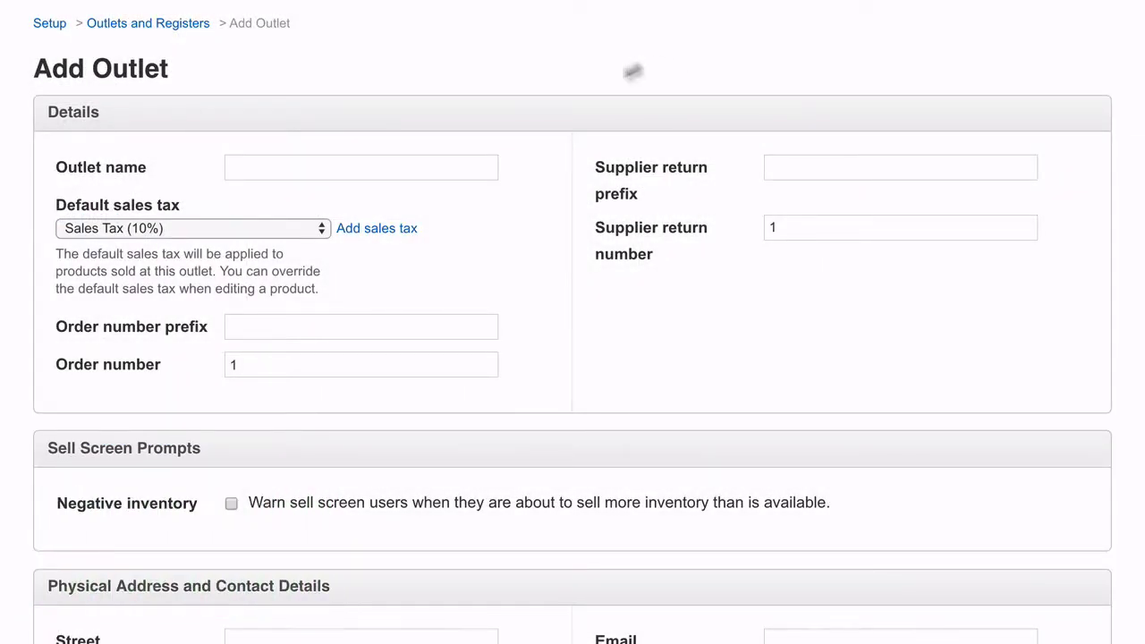
click(481, 164)
text(Queen Street)
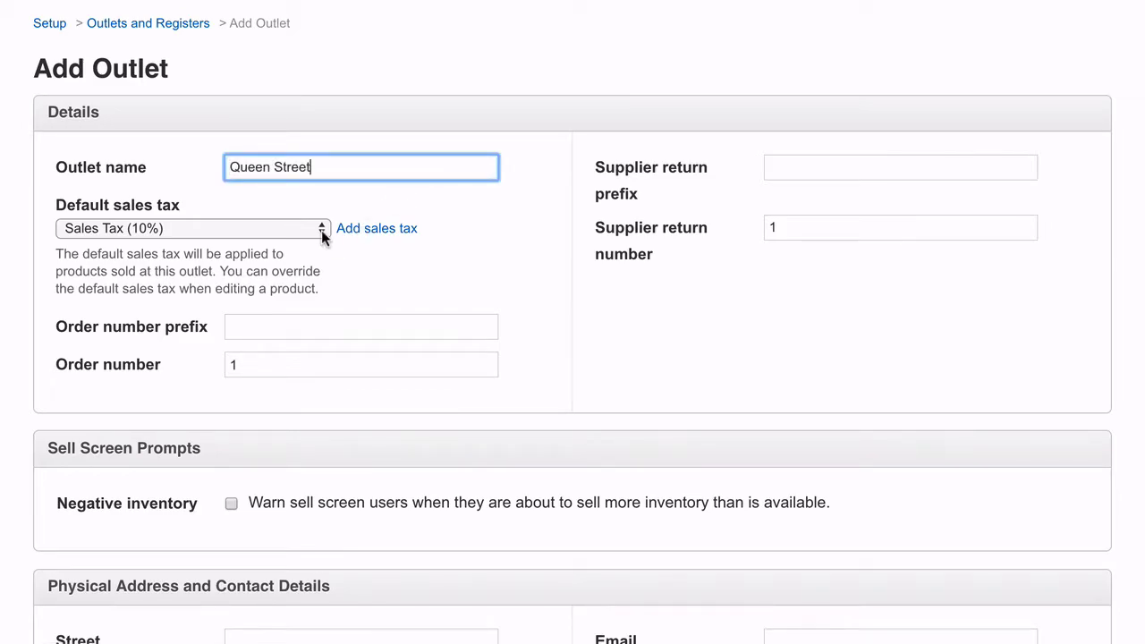
click(321, 230)
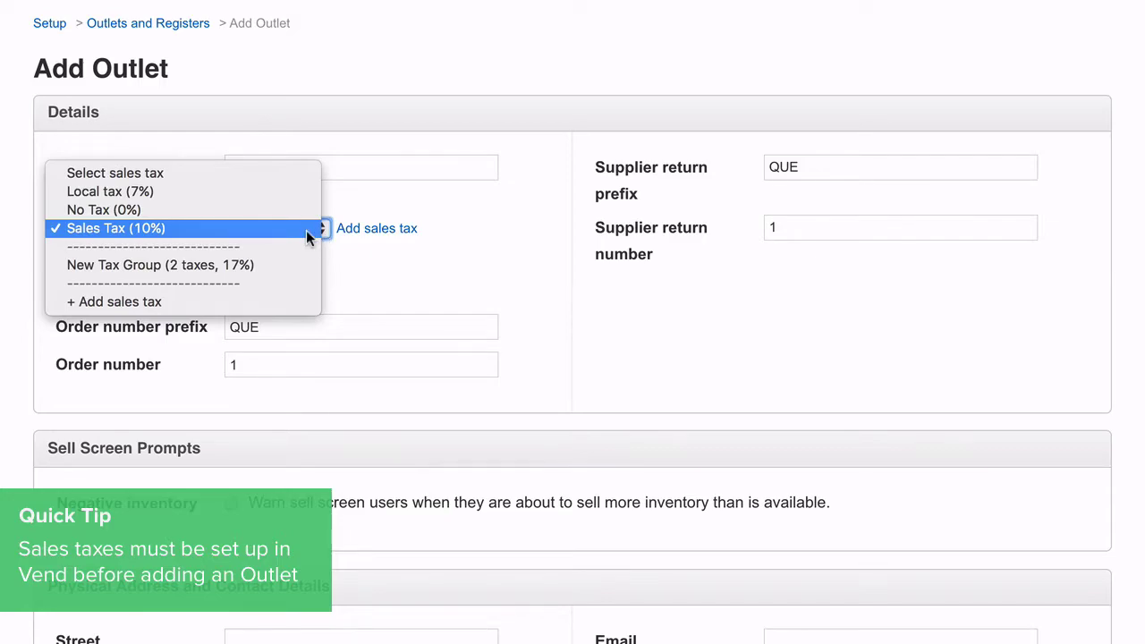
click(308, 235)
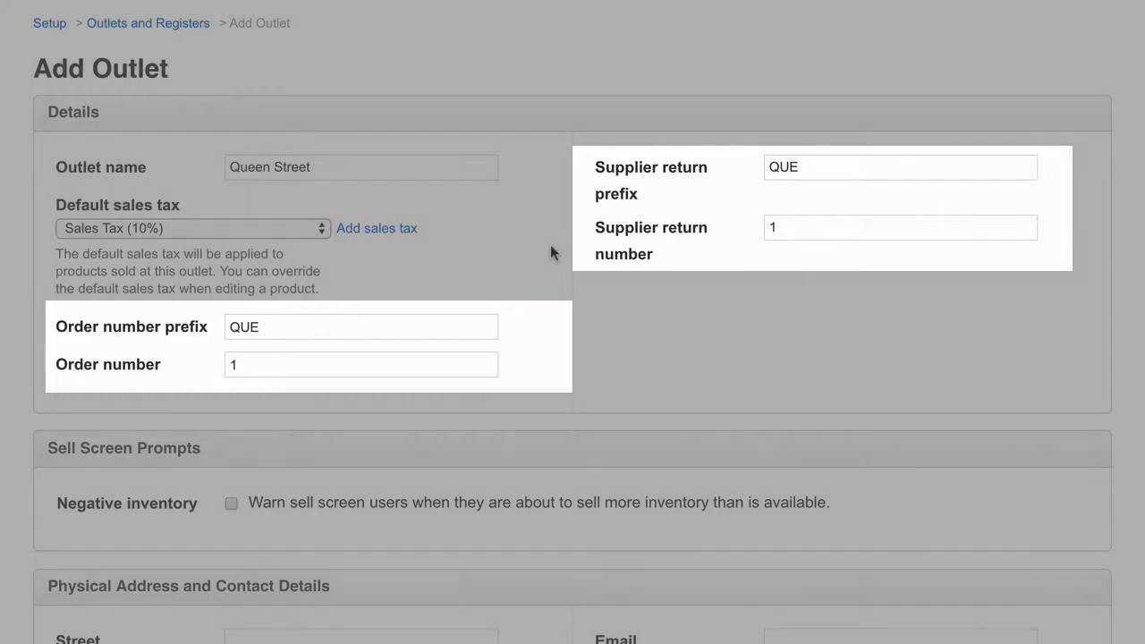
Step: Turn on the negative inventory warning for the Queen Street outlet
scroll(551, 254, down, 5)
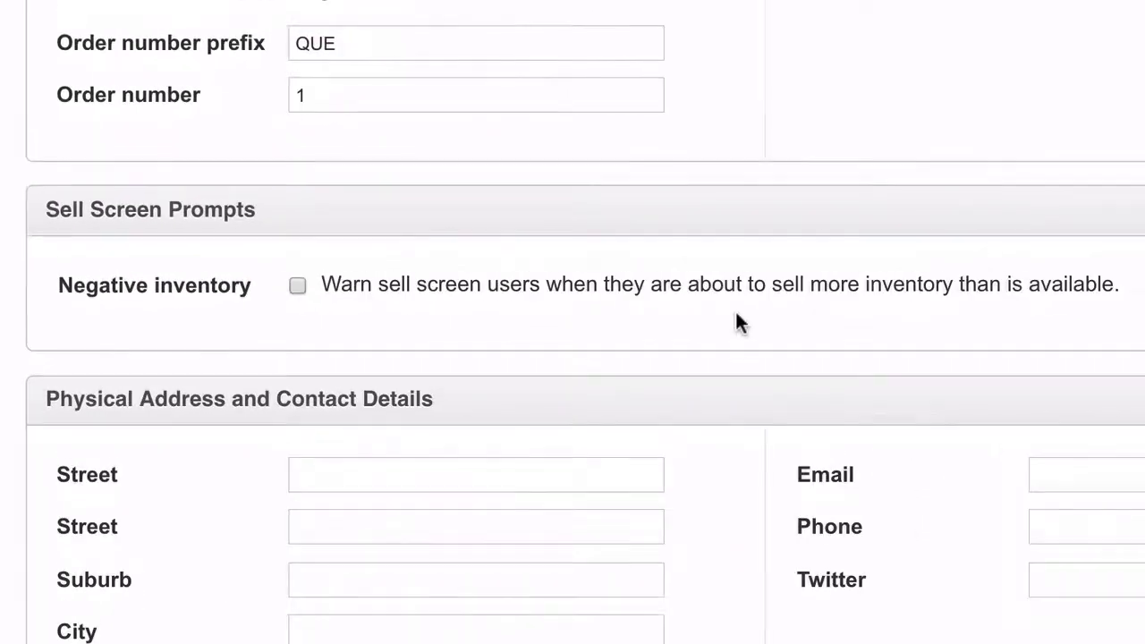
click(298, 286)
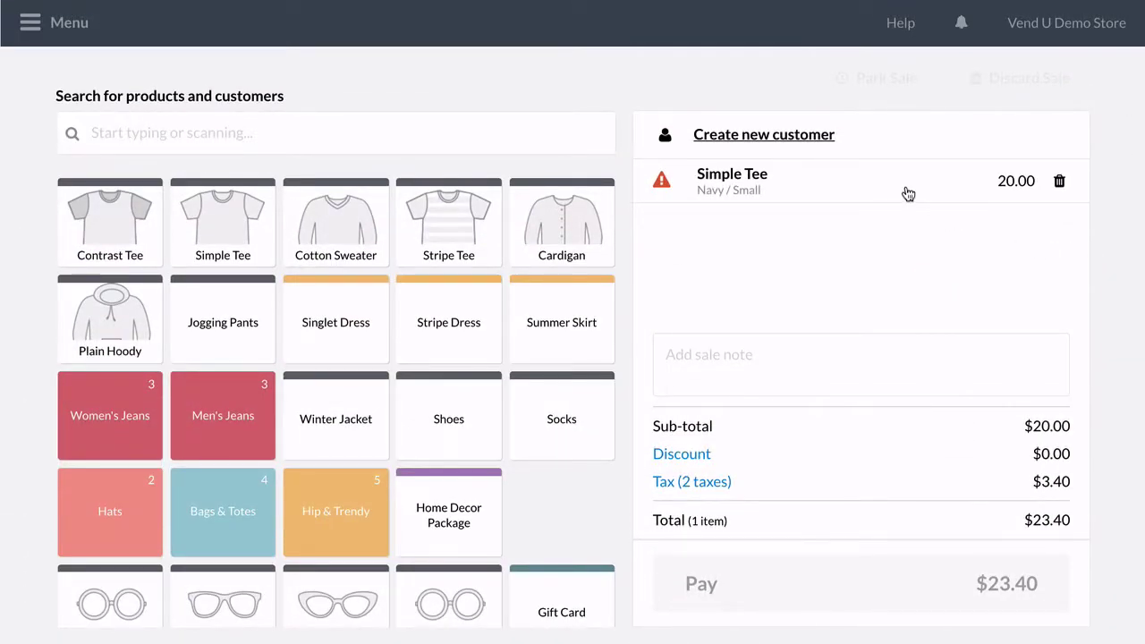
click(908, 194)
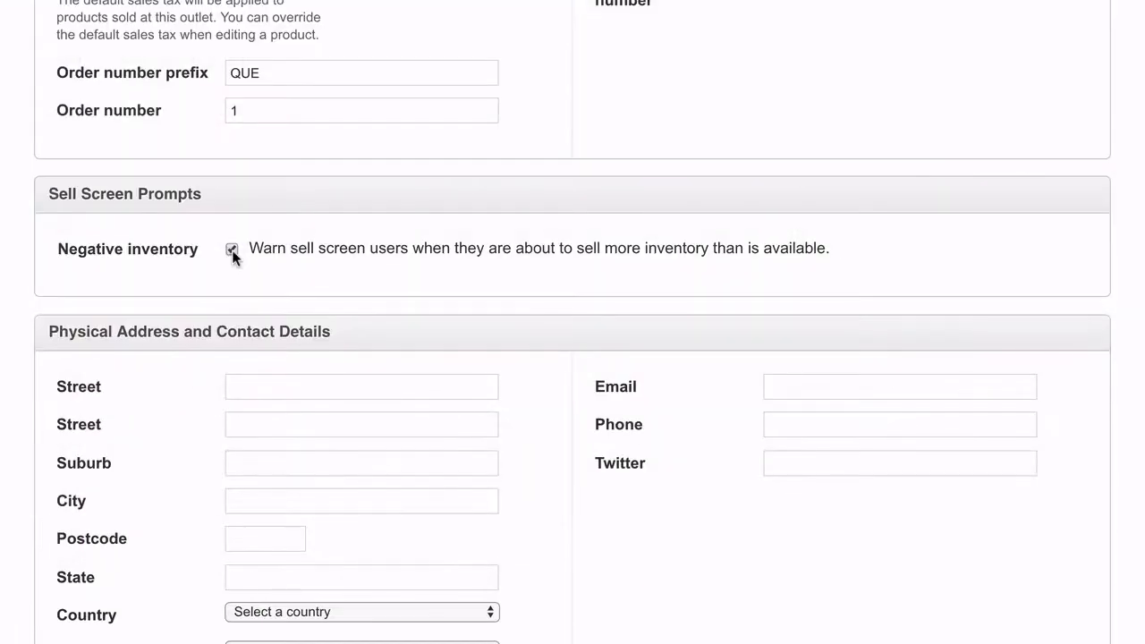
Step: Enter the 123 Queen Street, Toronto, Ontario, Canada address and set the America/Toronto time zone
scroll(522, 304, down, 3)
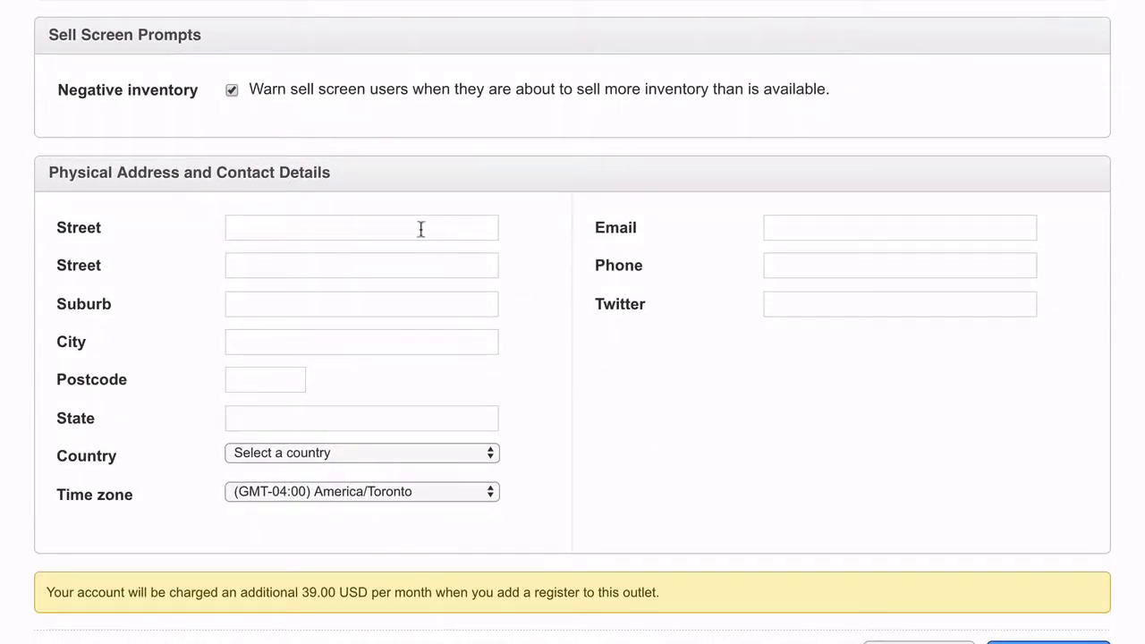
click(419, 227)
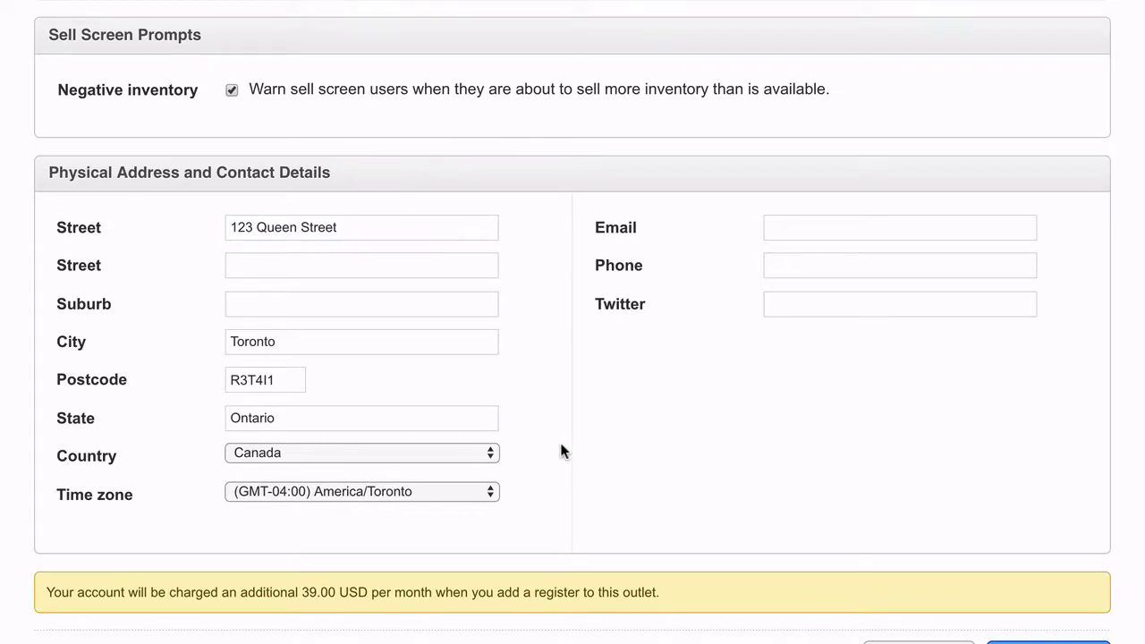
click(495, 493)
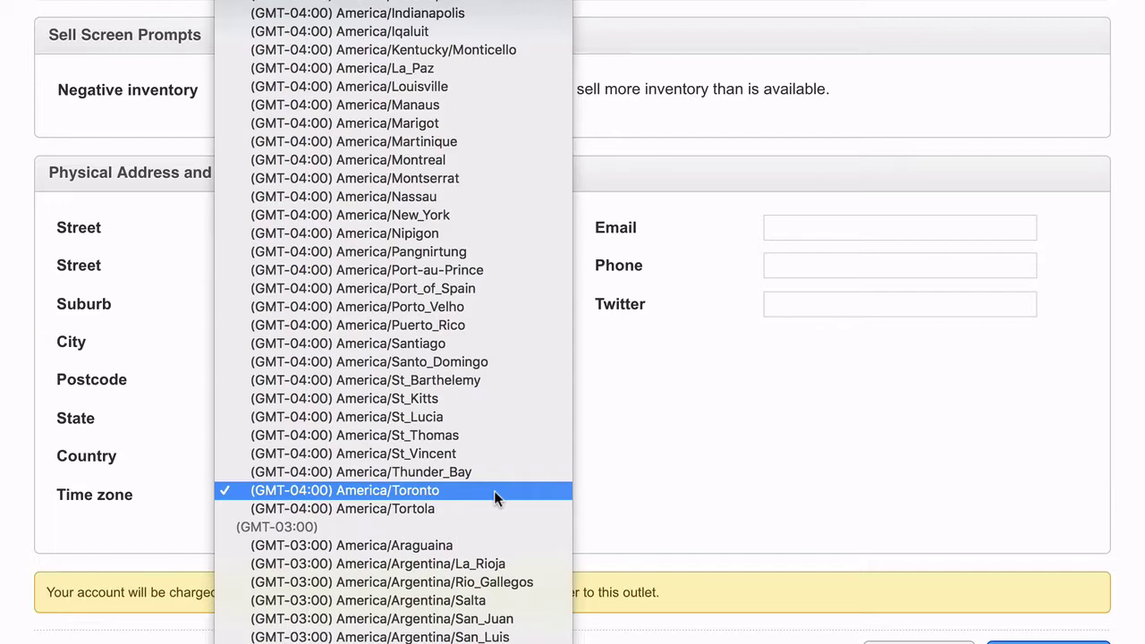
click(494, 493)
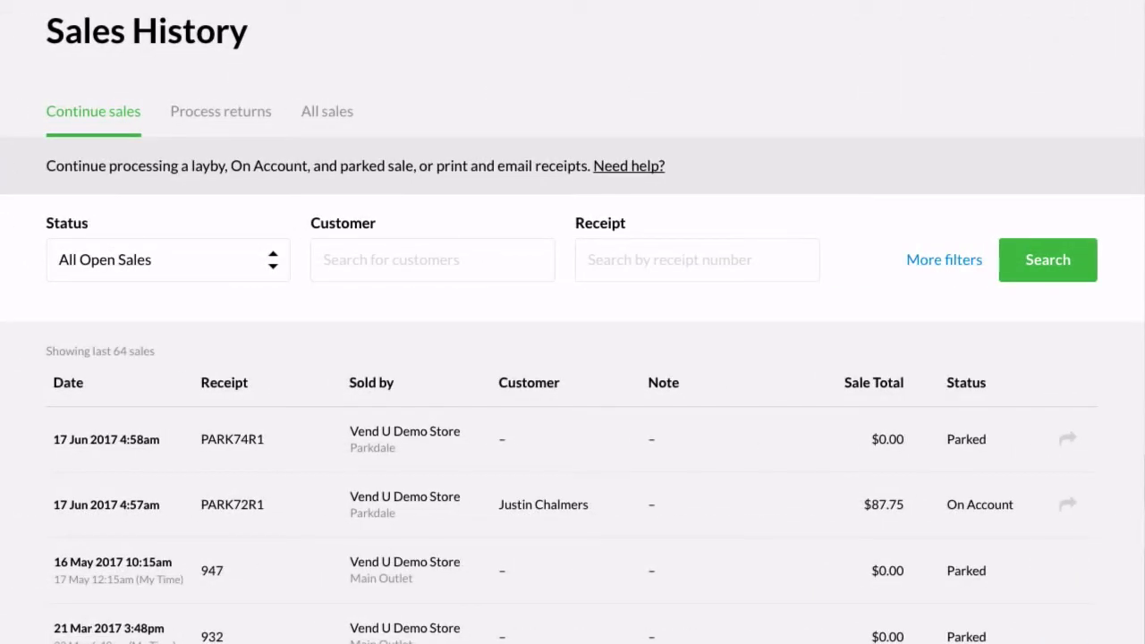
scroll(573, 358, down, 2)
scroll(573, 358, down, 2)
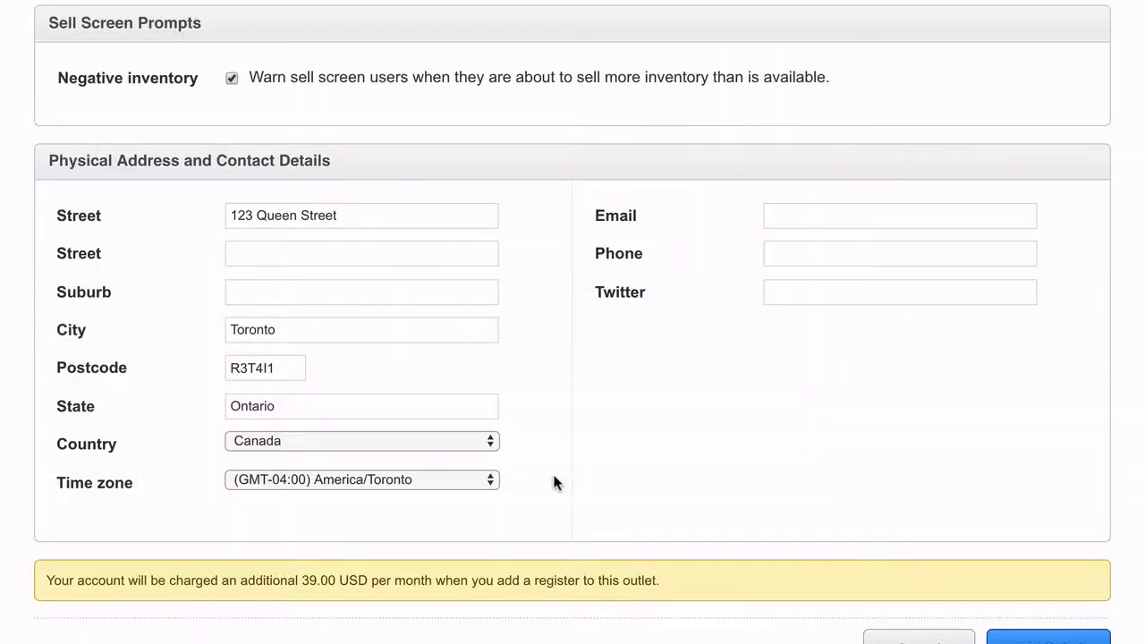
Step: Save the Queen Street outlet and continue to adding a register for it
scroll(554, 483, down, 1)
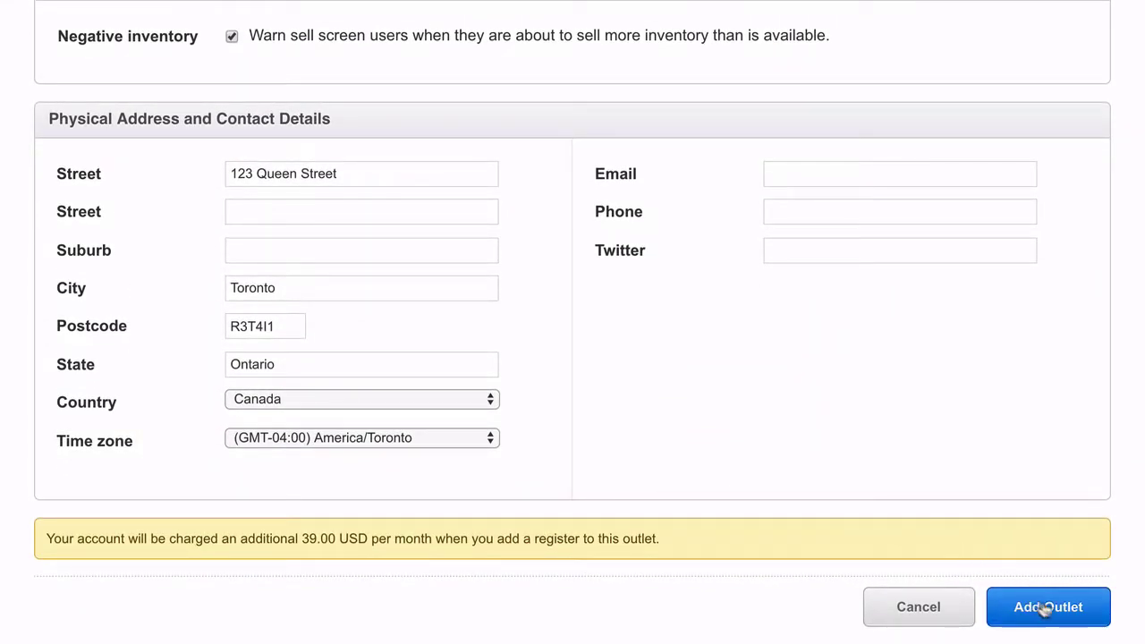
click(1058, 616)
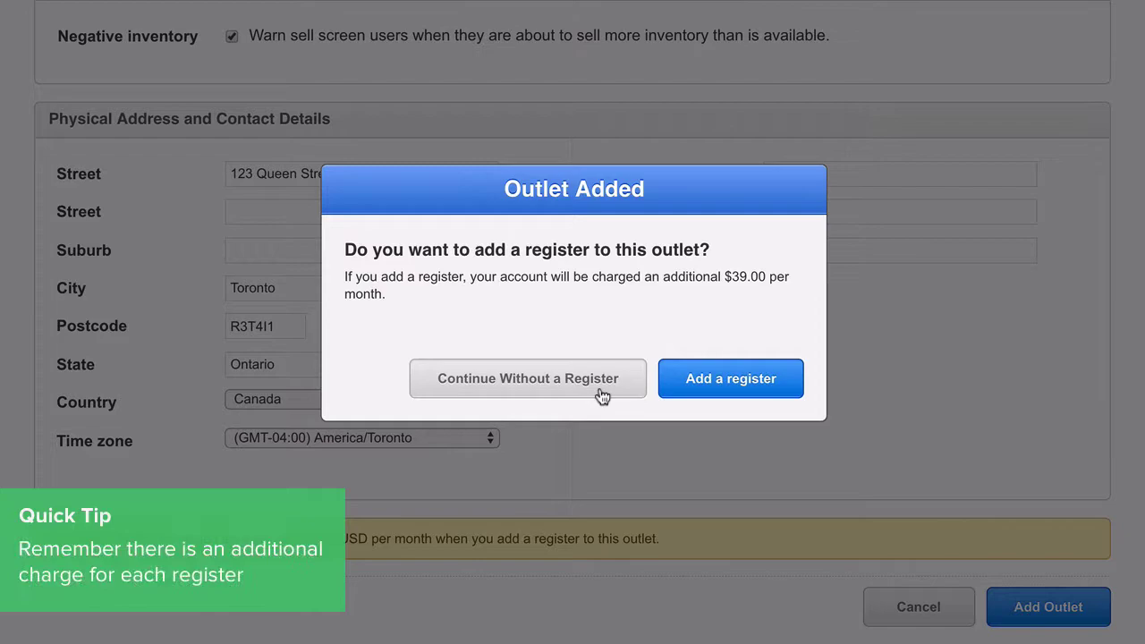
click(751, 398)
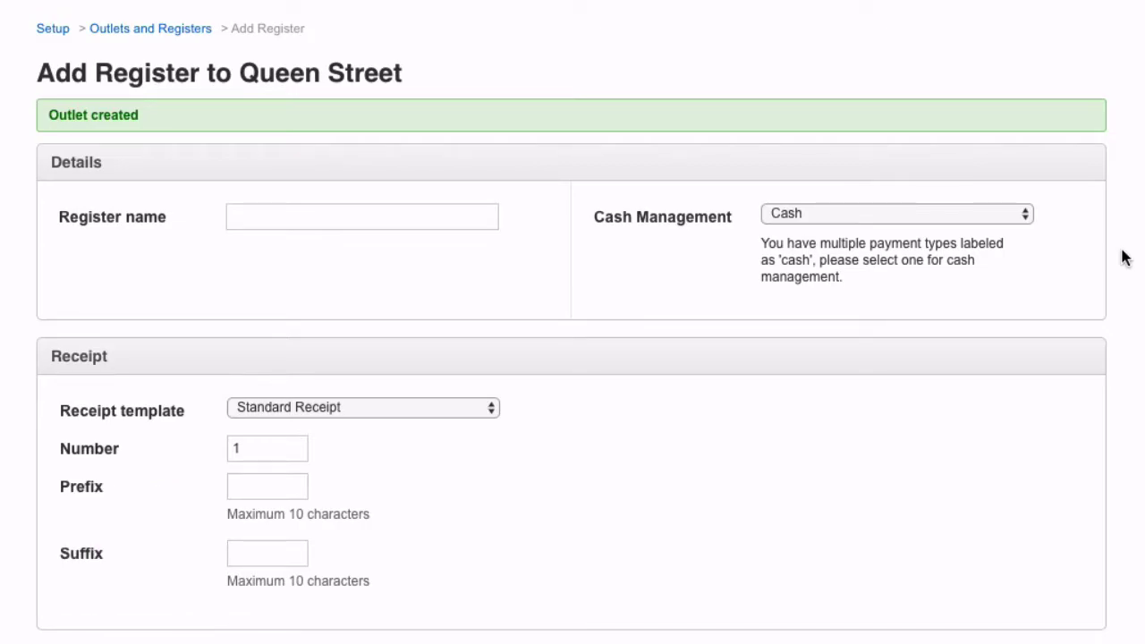
Step: Name the register 'Queen Street Register', keeping Cash for cash management
click(474, 215)
text(Queen Street Register)
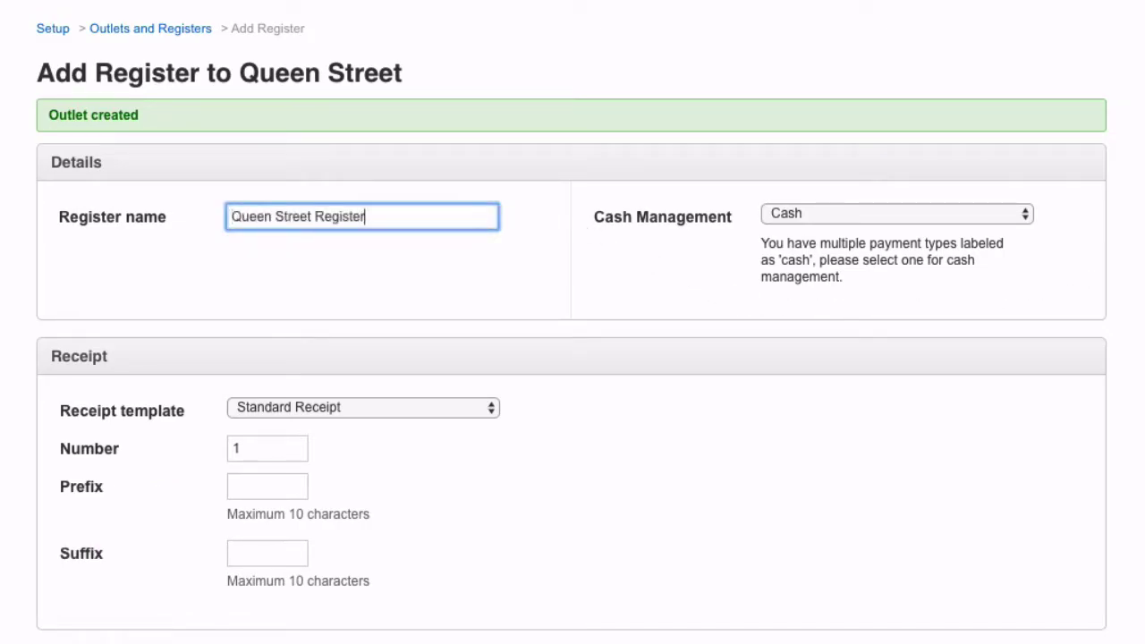
click(1005, 214)
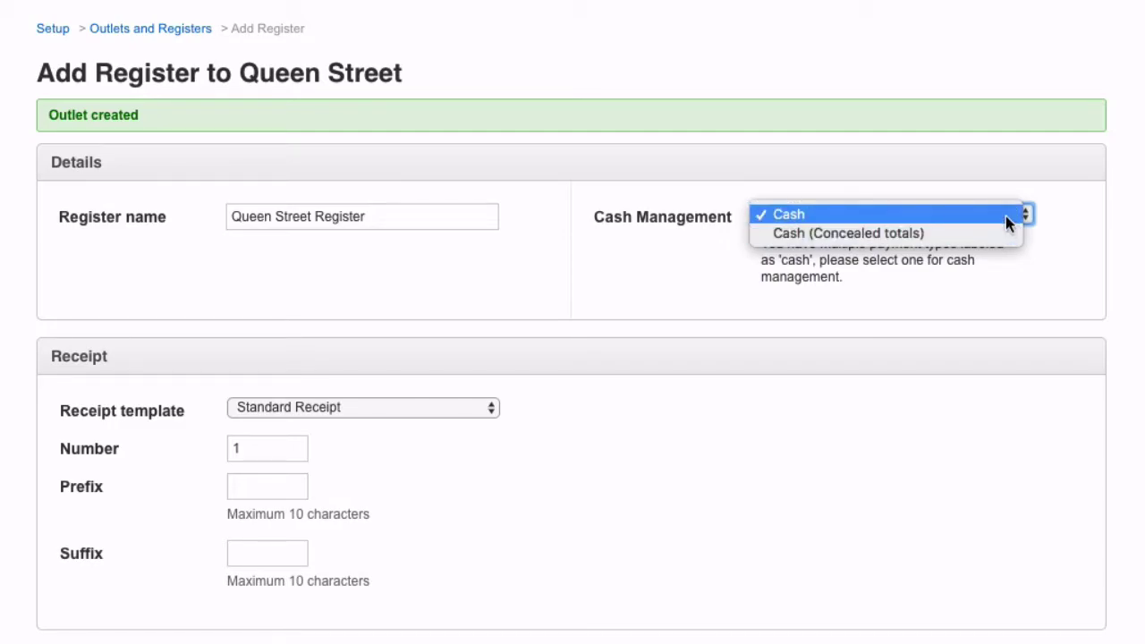
click(1006, 212)
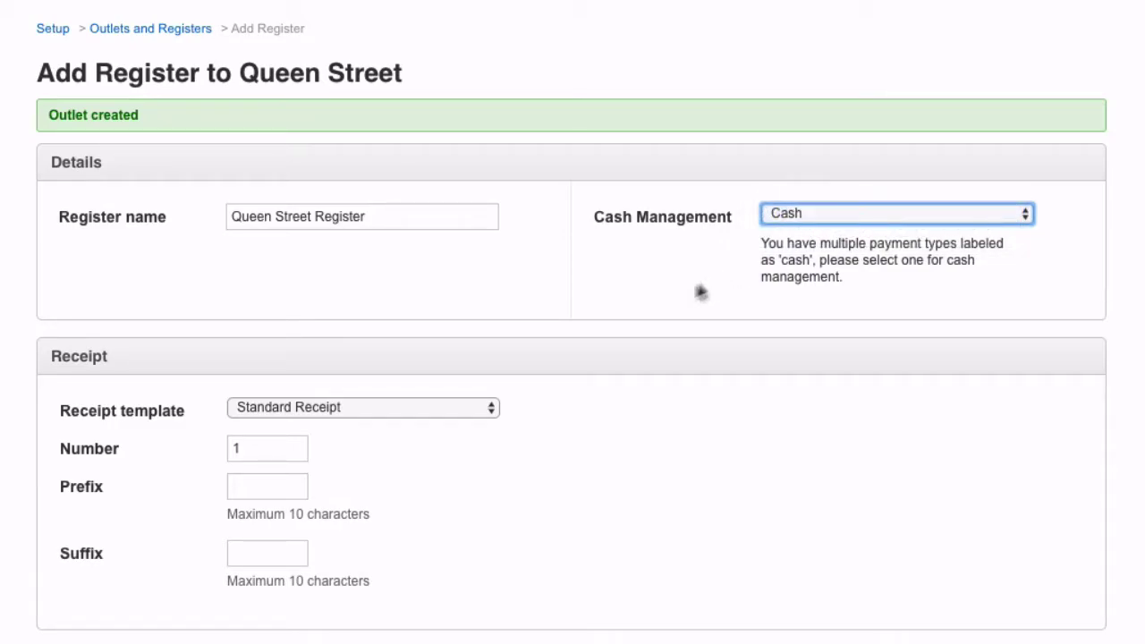
click(507, 410)
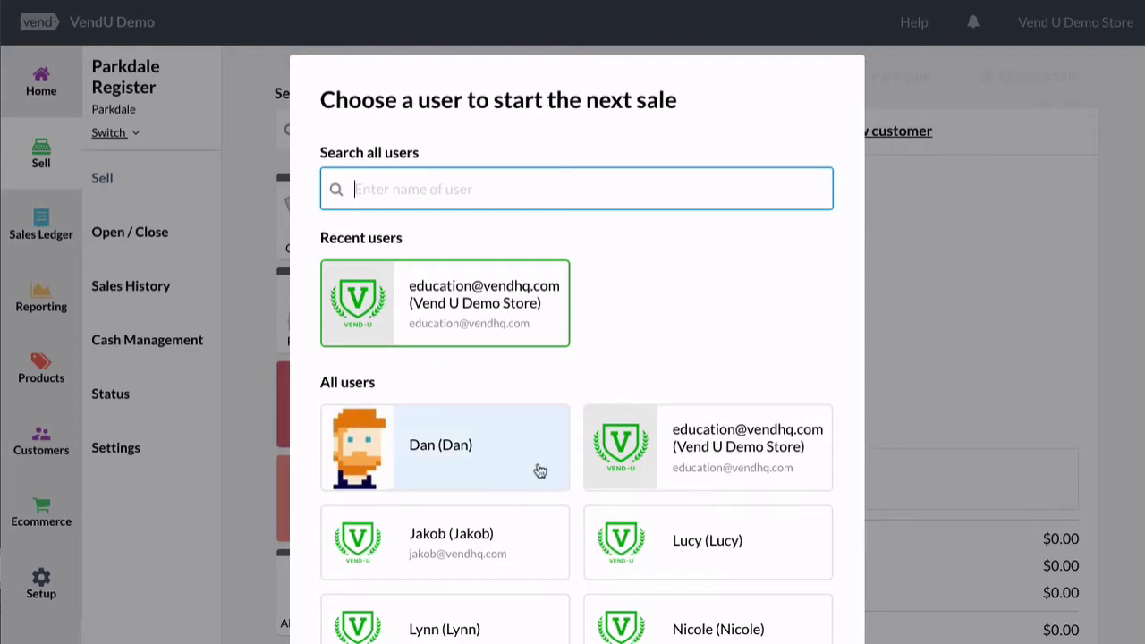
click(537, 469)
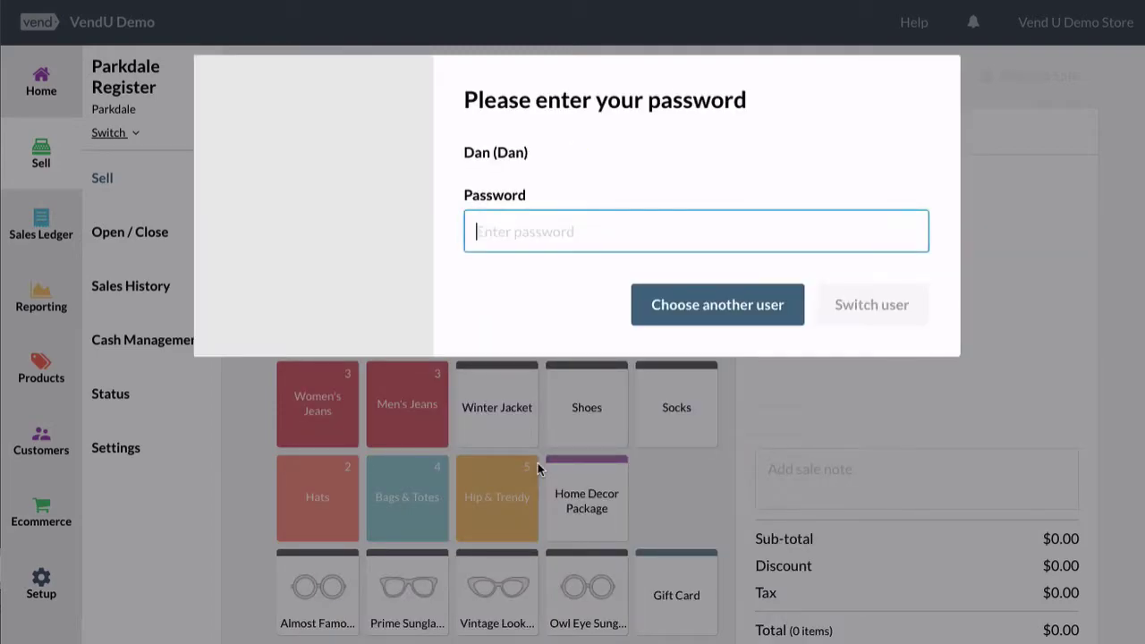
text(1234)
key(Return)
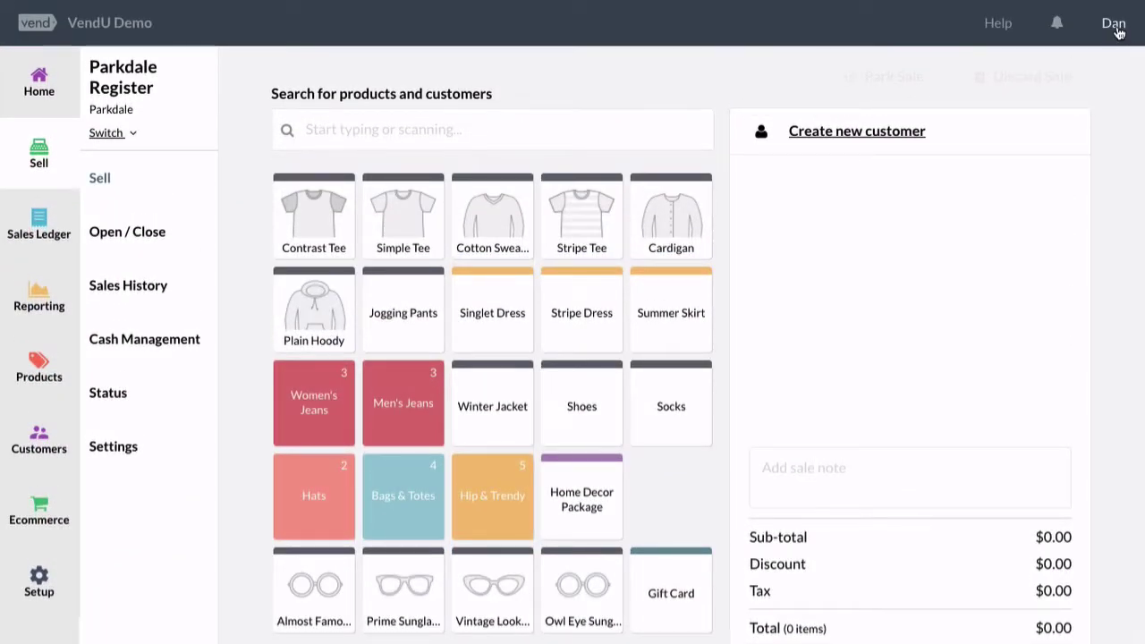
click(1114, 26)
click(1033, 61)
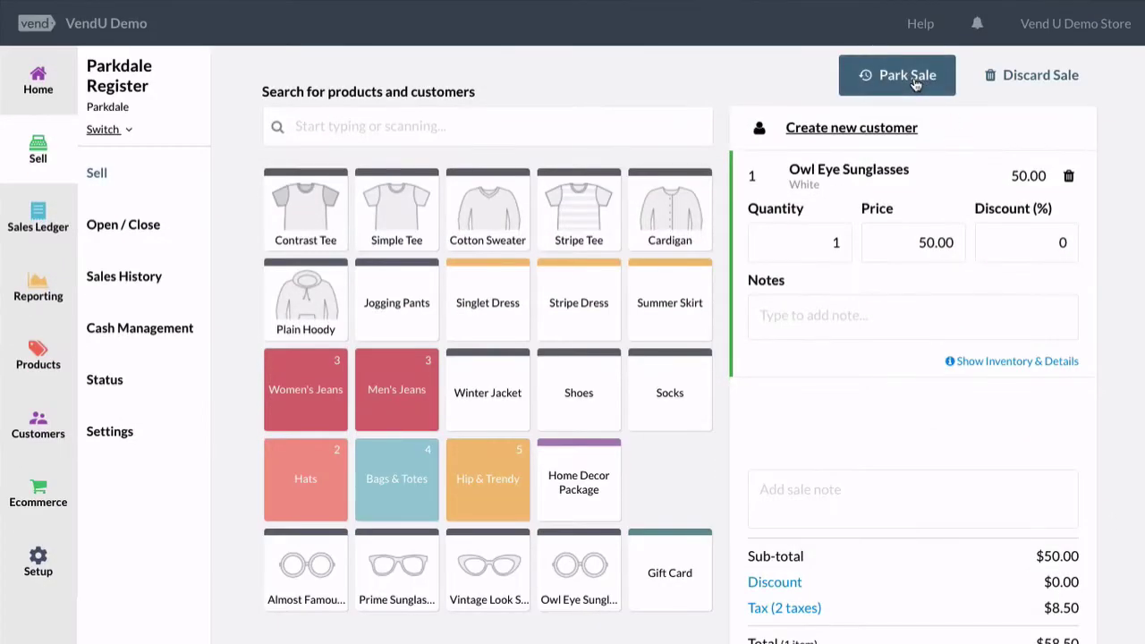
click(913, 77)
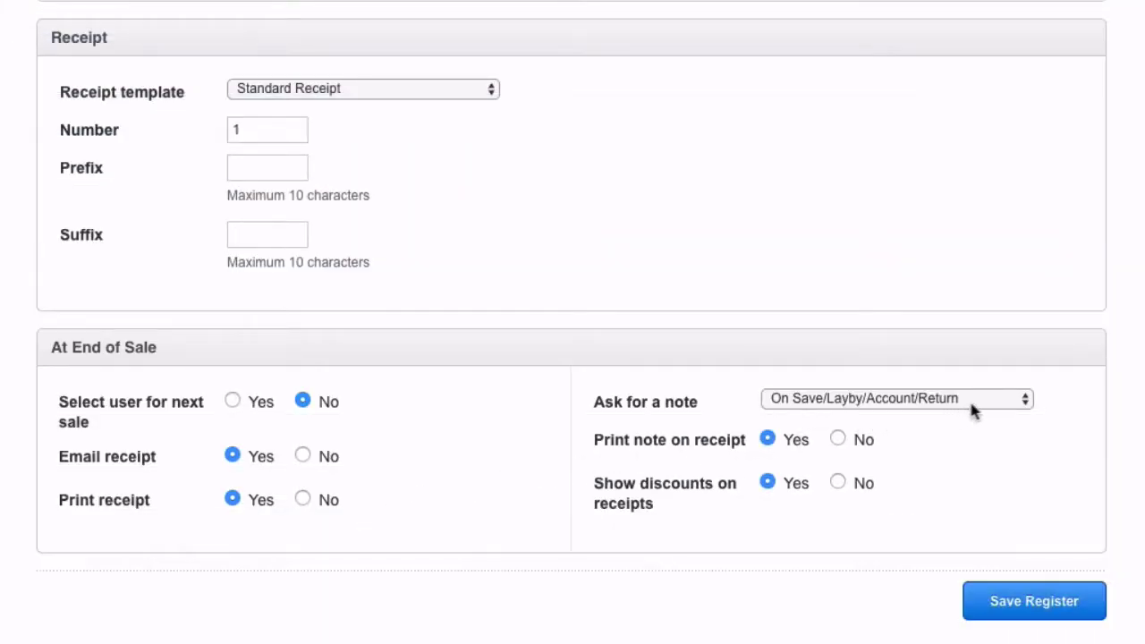
click(977, 404)
Step: Save Queen Street Register and expand its details on the Outlets and Registers page
click(1063, 615)
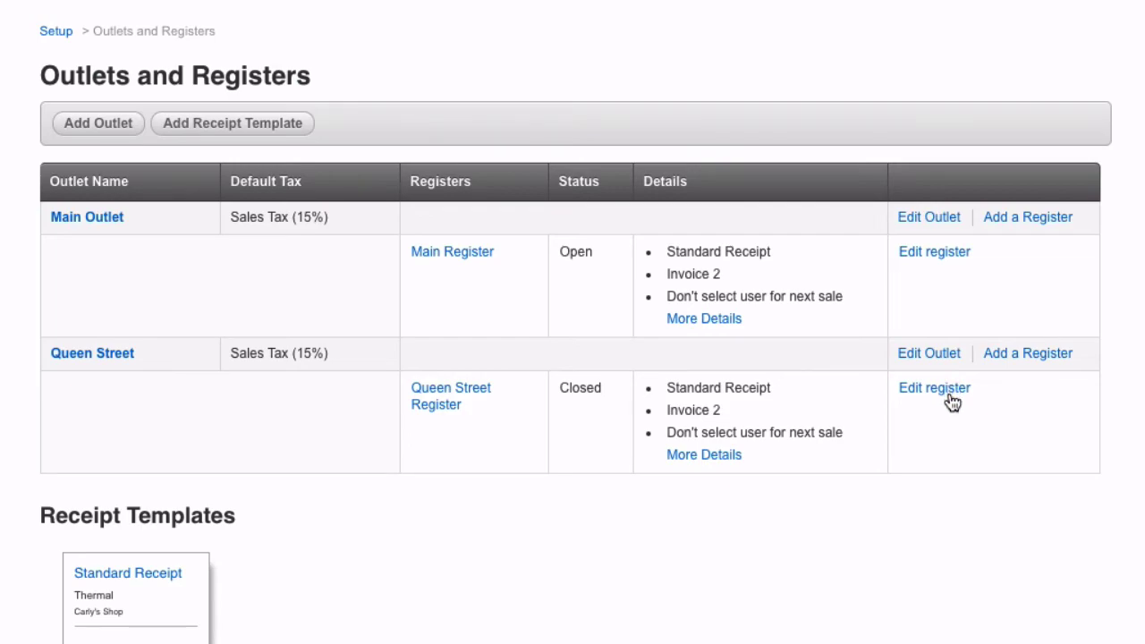
click(730, 456)
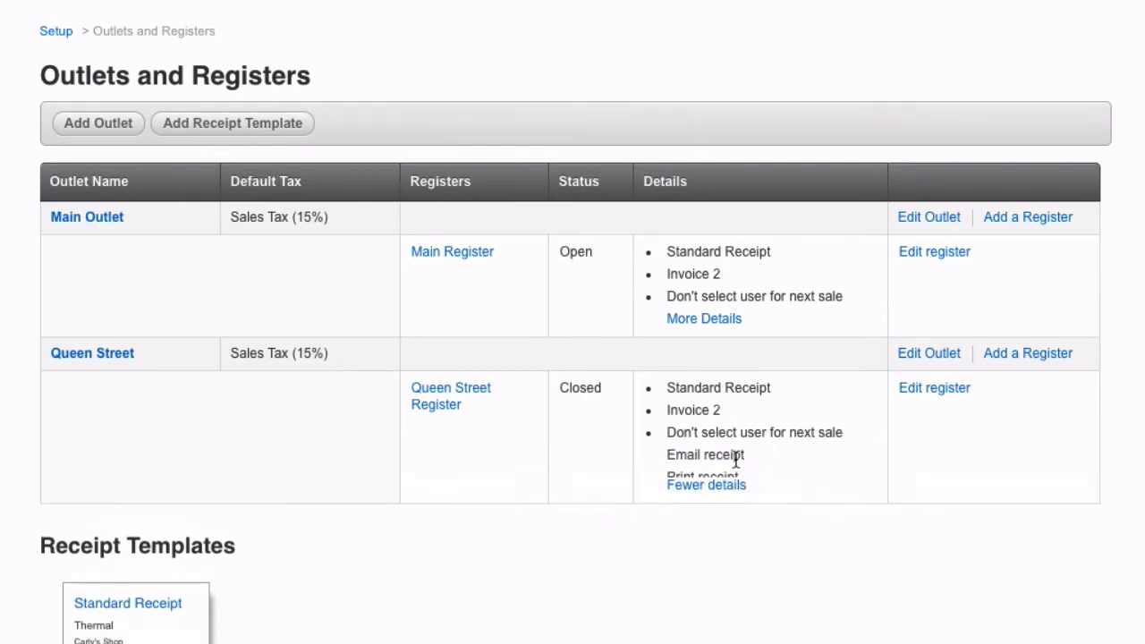